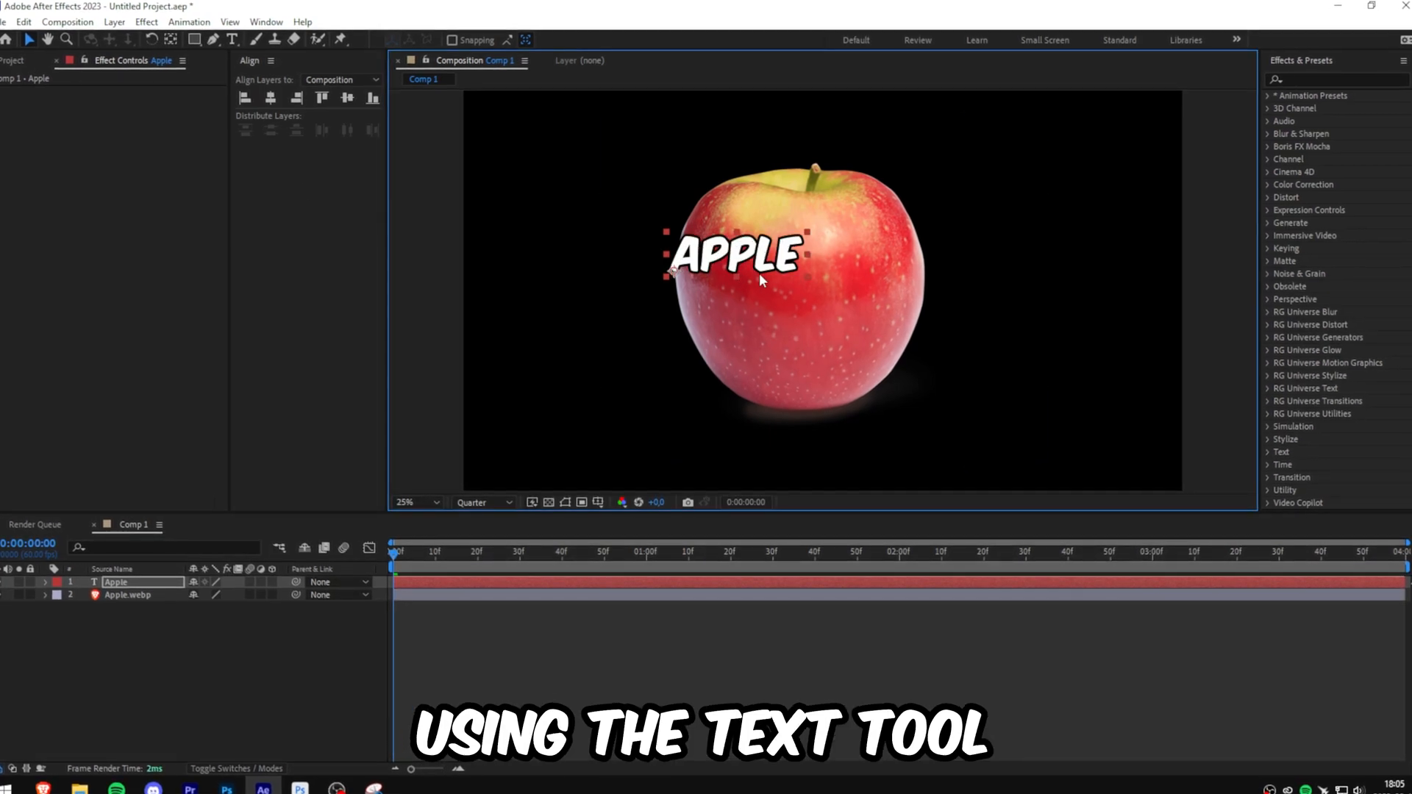
- Search Effects & Presets for 'cc cylinder' to apply it to the APPLE text layer
drag(758, 273, 796, 286)
click(1289, 80)
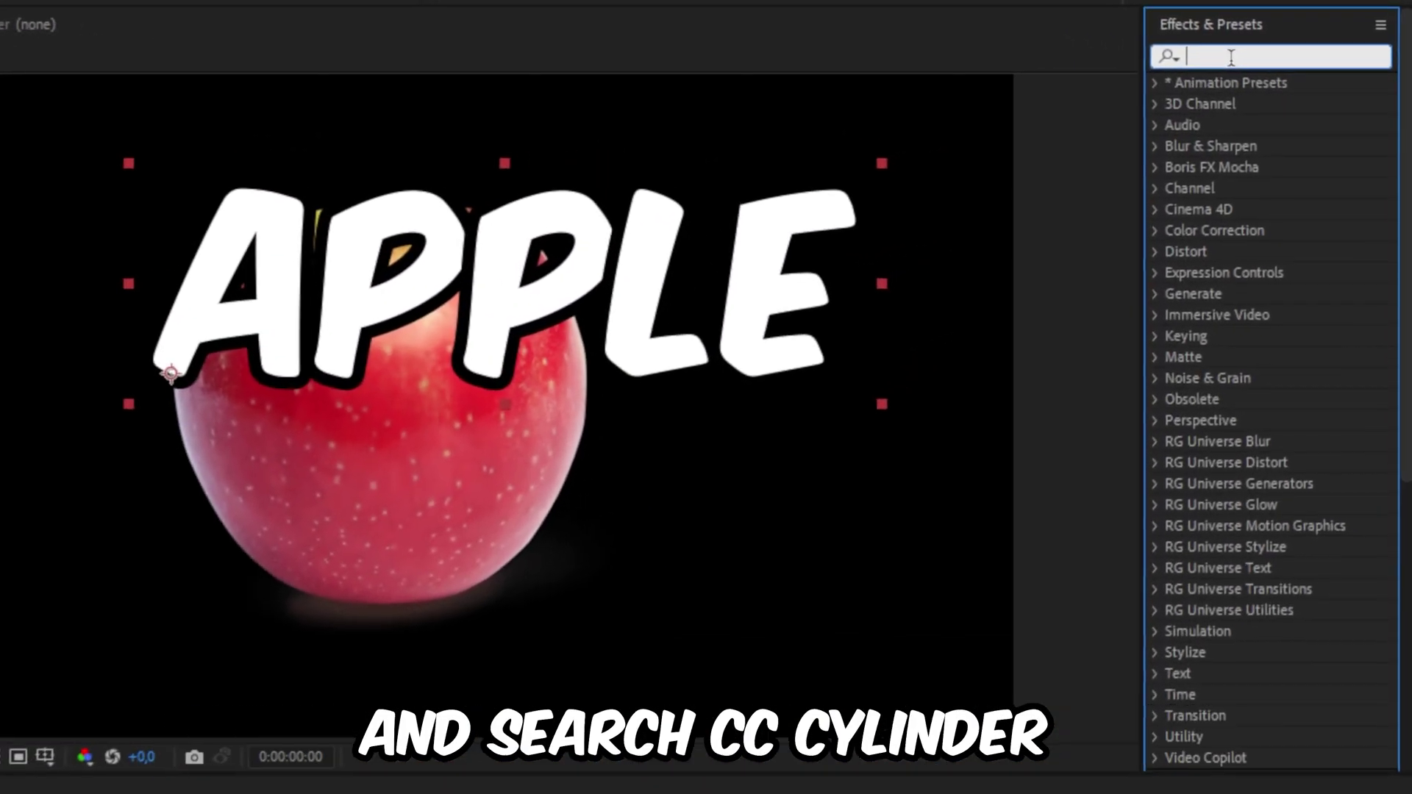
text(cc cylinder)
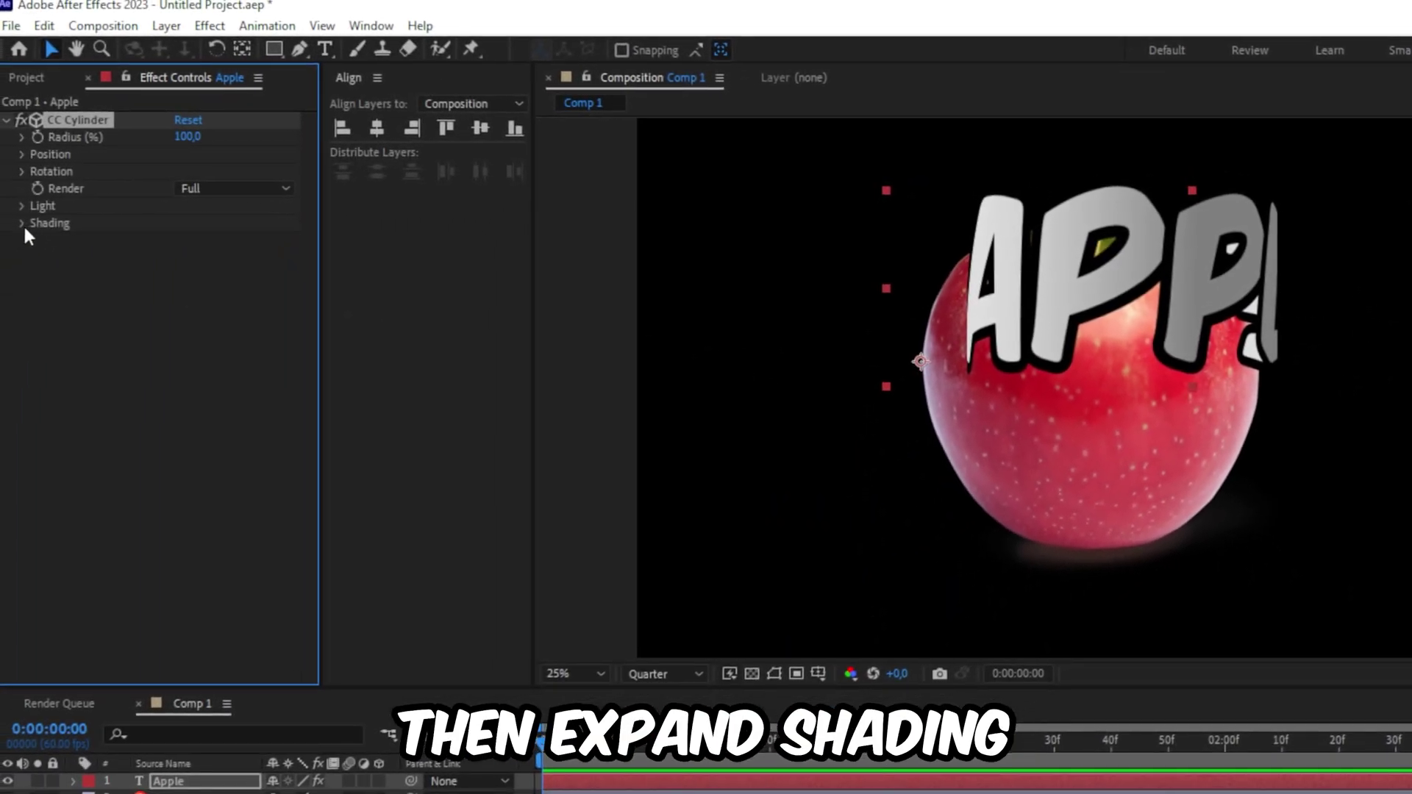
- Set the cylinder's Shading Ambient to 100 so the text reads fully white
click(21, 223)
click(185, 240)
text(100)
key(Return)
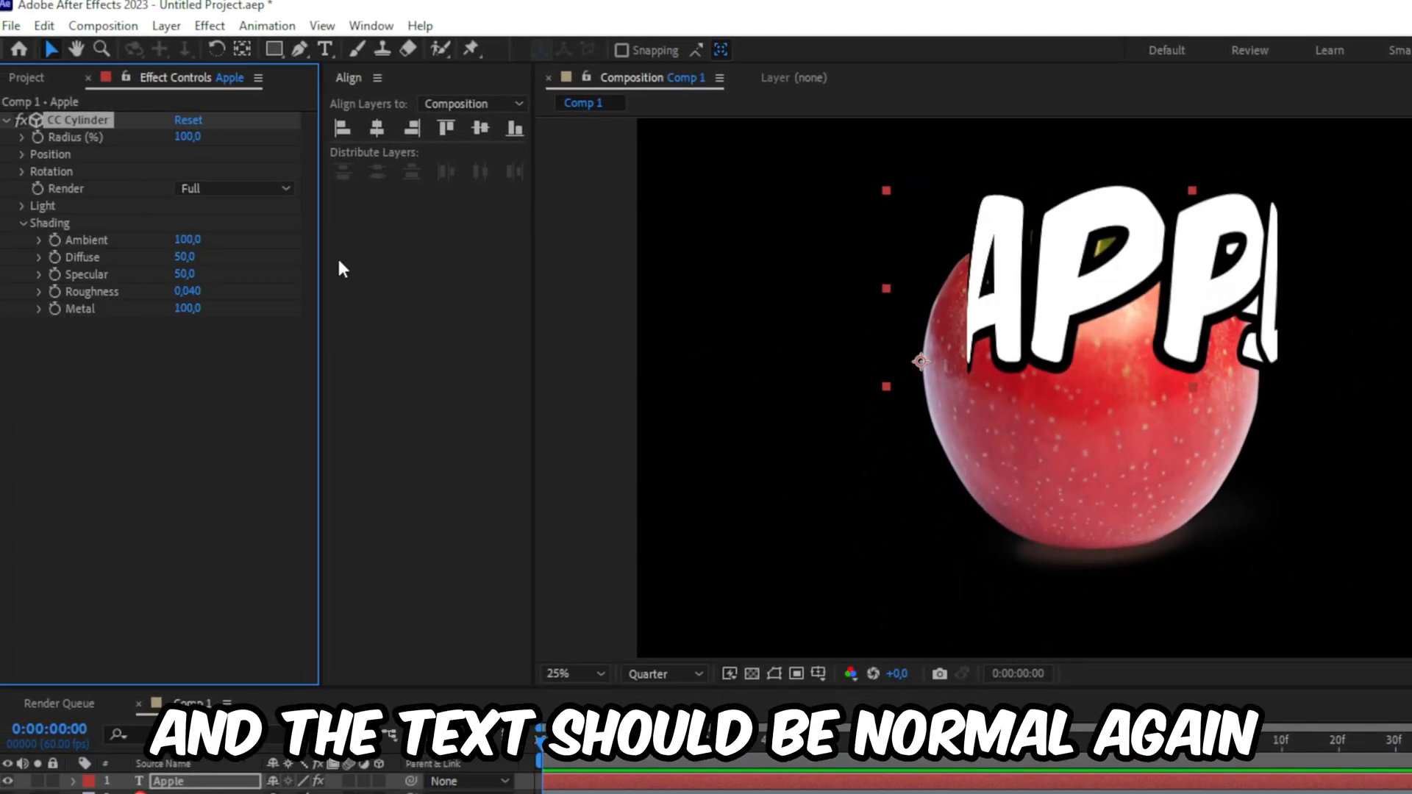
- Position the cylinder at -100, 330 and widen its Radius to 138%
click(22, 154)
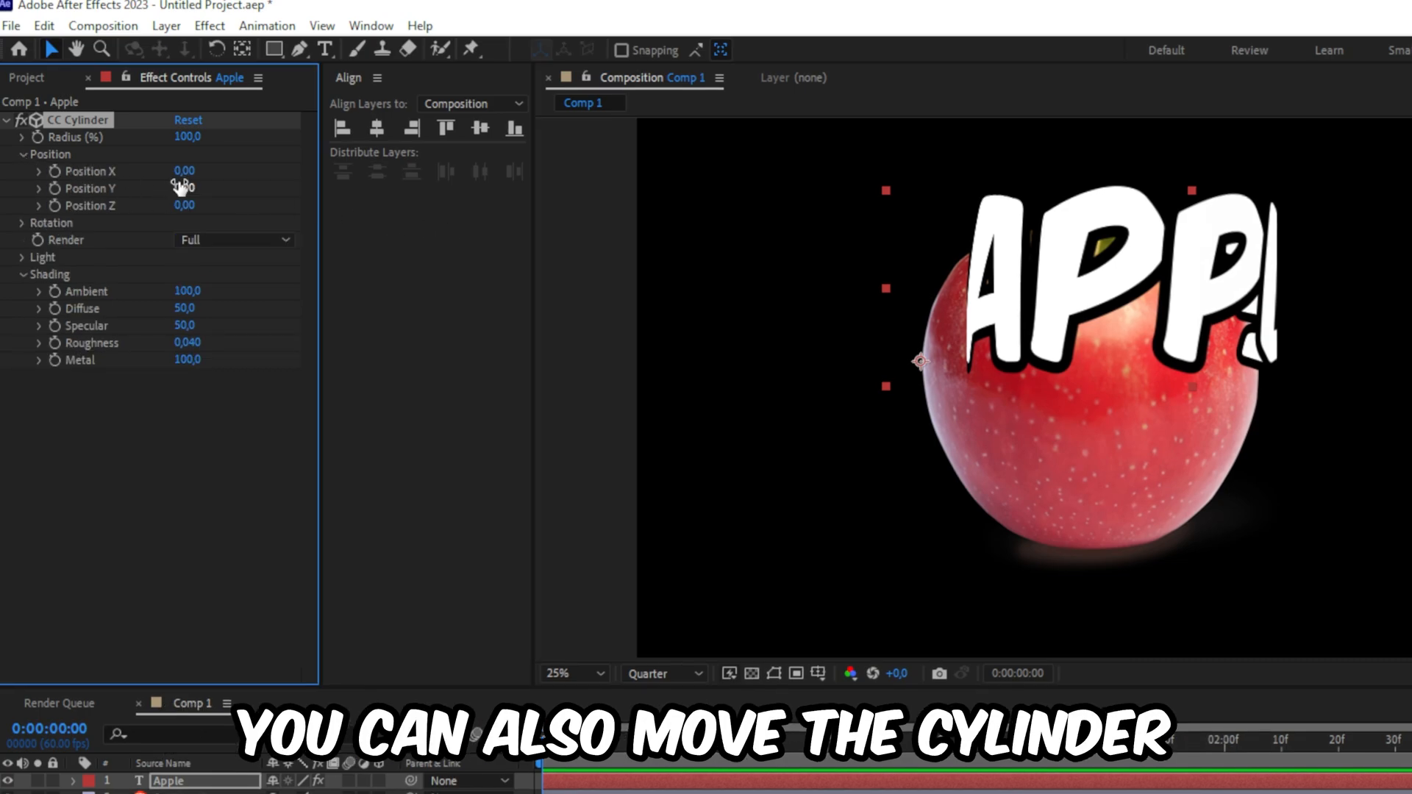
mouse_move(185, 170)
mouse_down()
mouse_move(155, 173)
mouse_move(214, 182)
mouse_up()
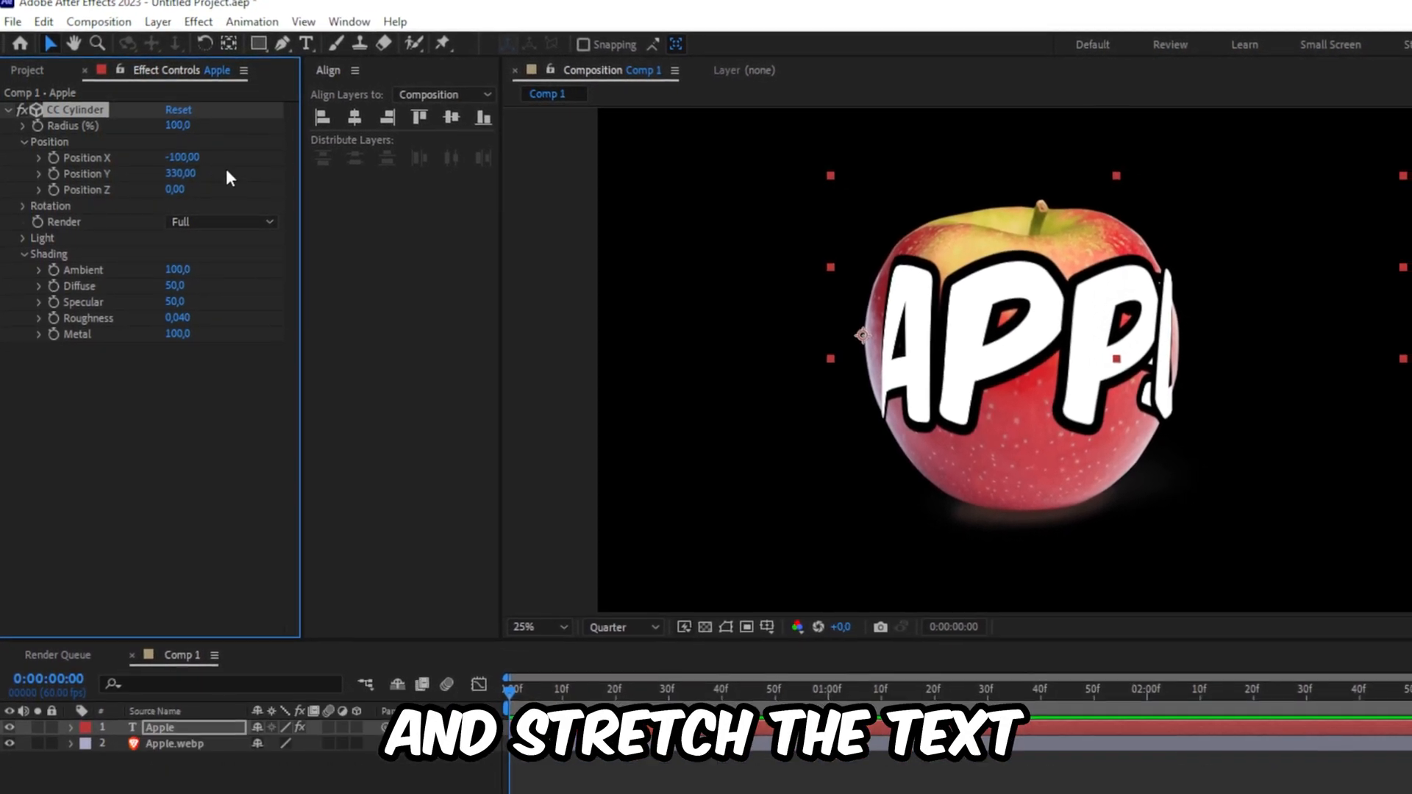
drag(182, 128, 224, 126)
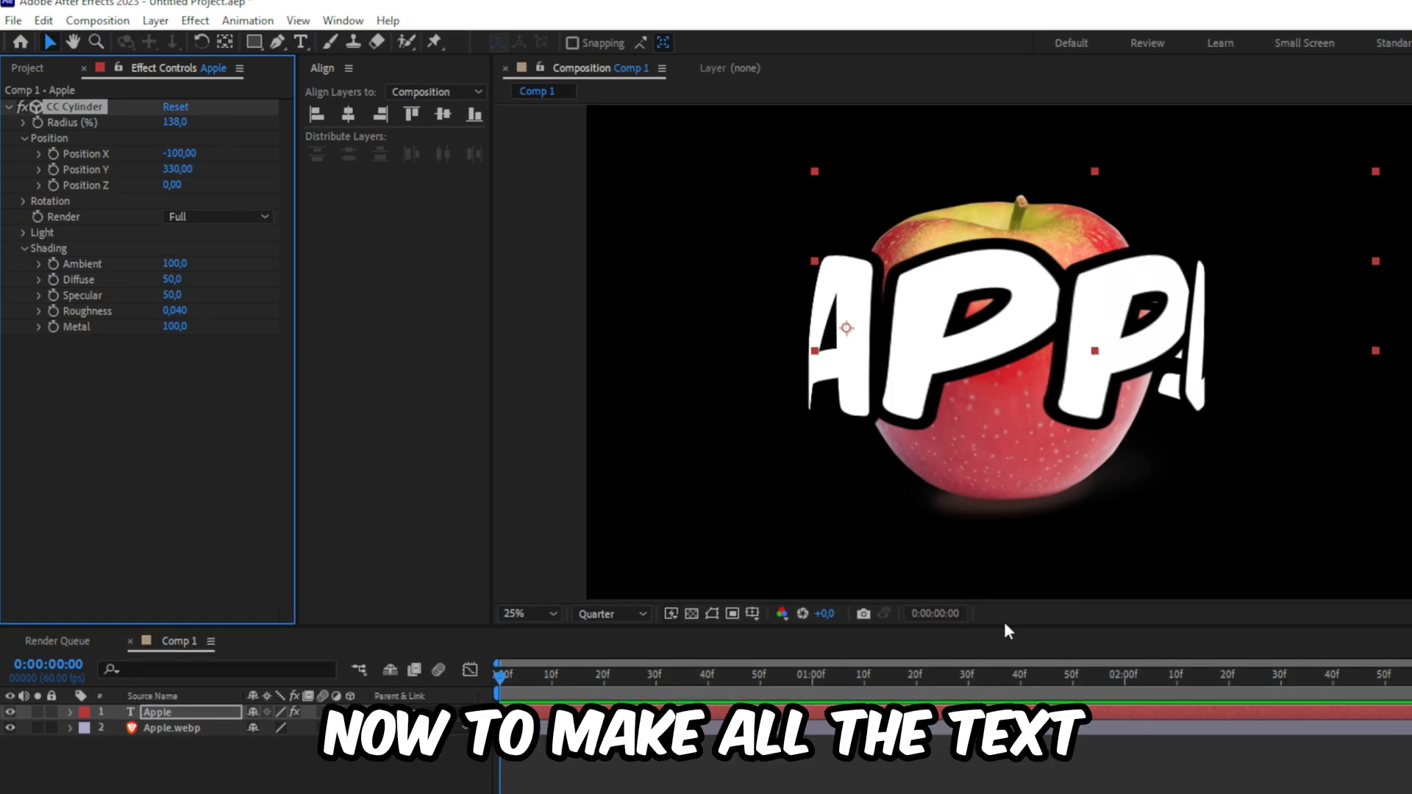
- Test the cylinder's X and Y rotation dials, undoing each back to zero
click(26, 201)
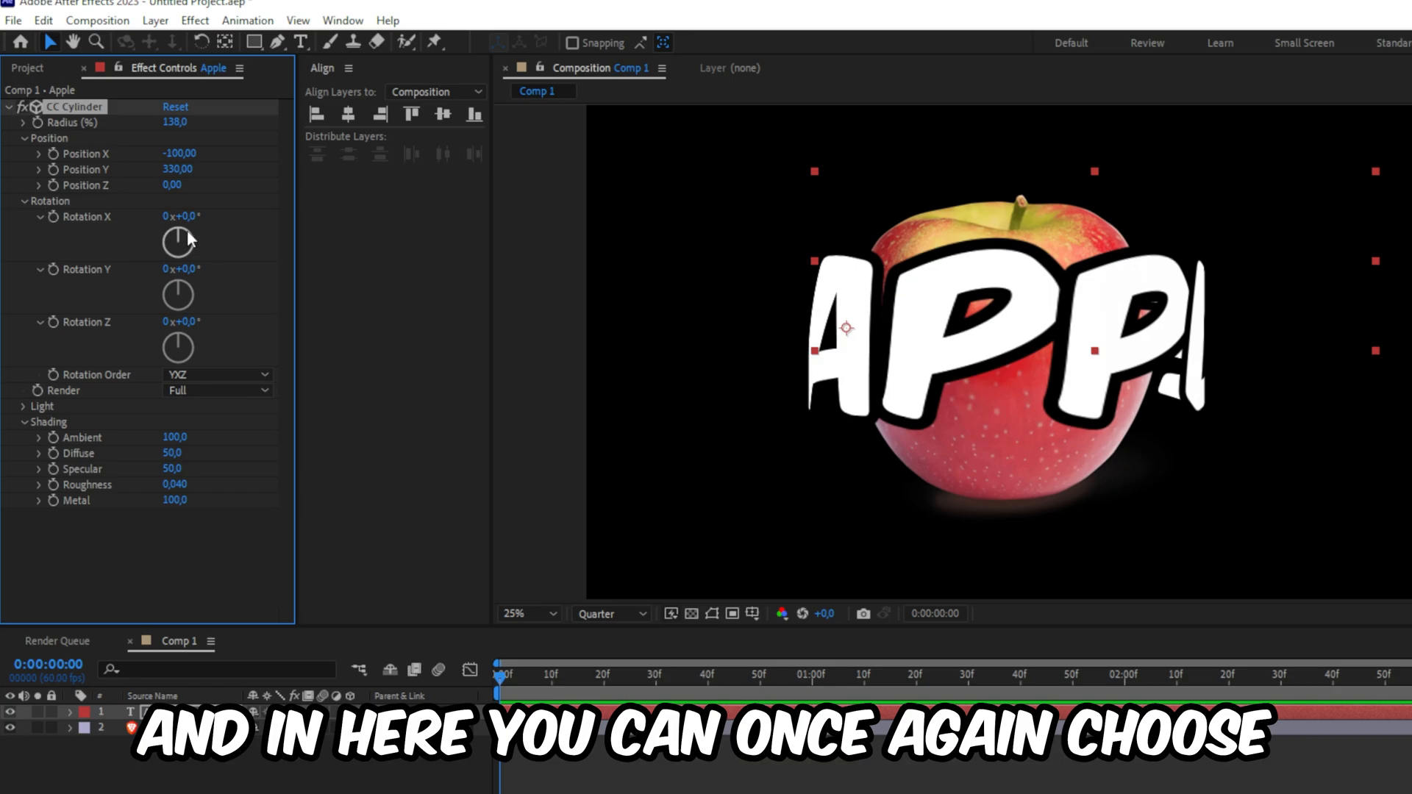
drag(186, 234, 109, 236)
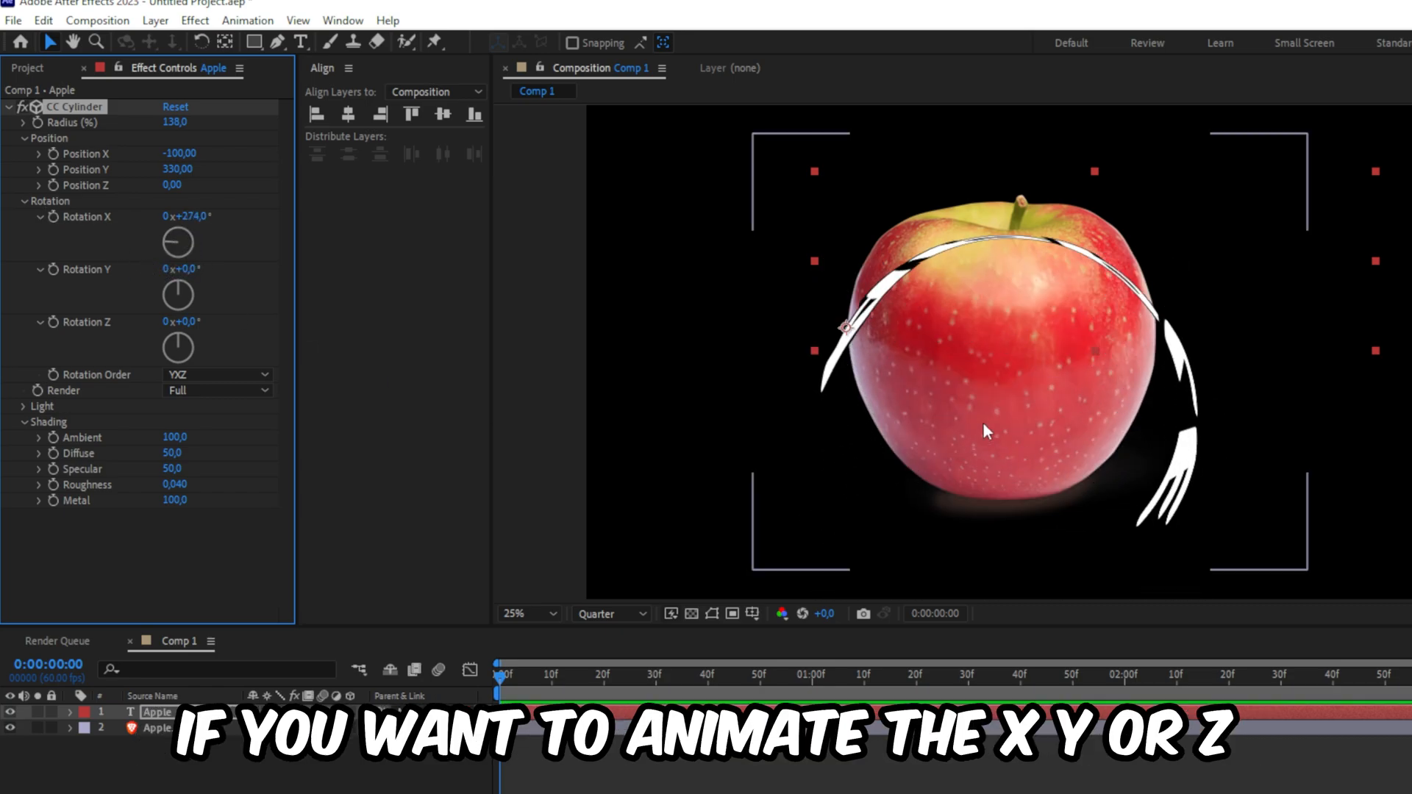
key(ctrl+z)
drag(190, 283, 204, 301)
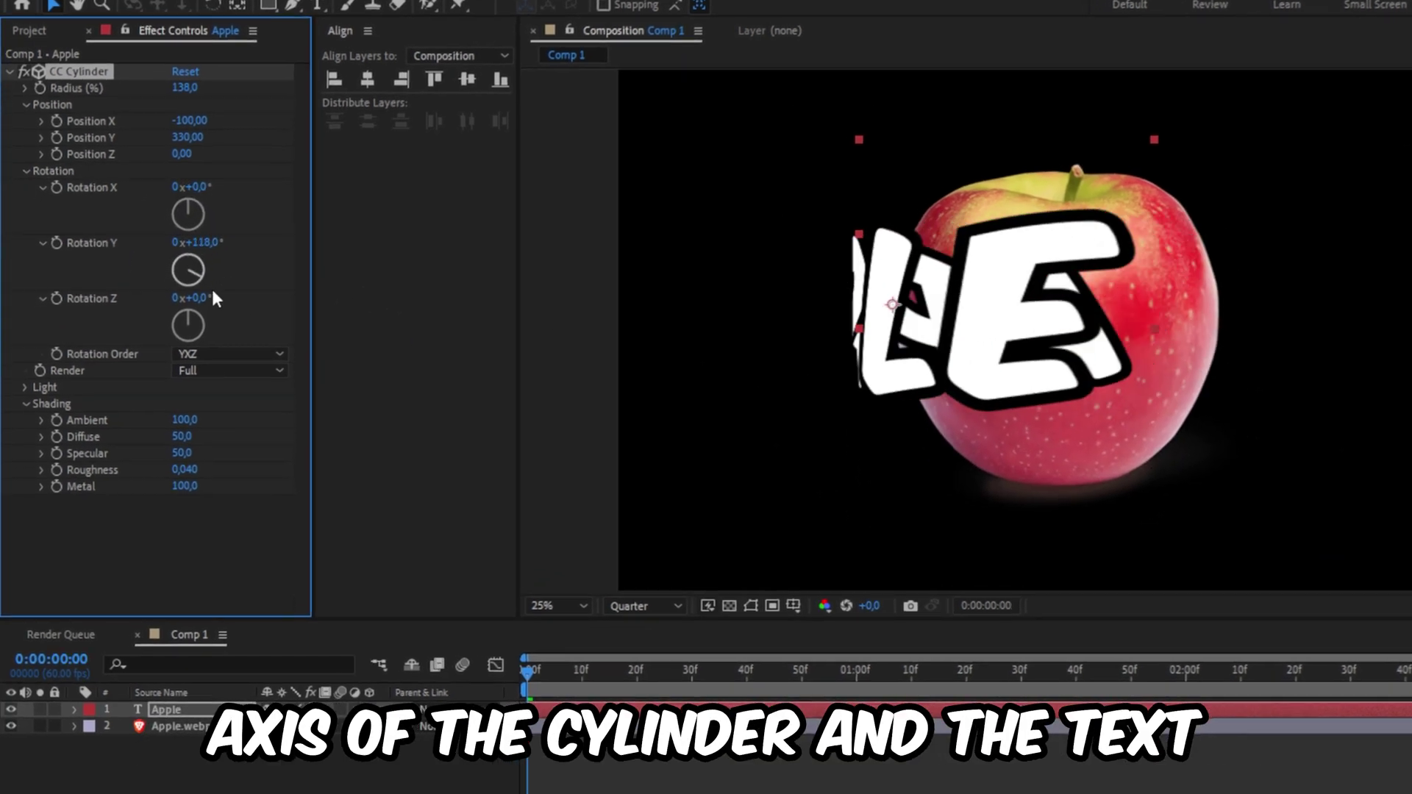
key(ctrl+z)
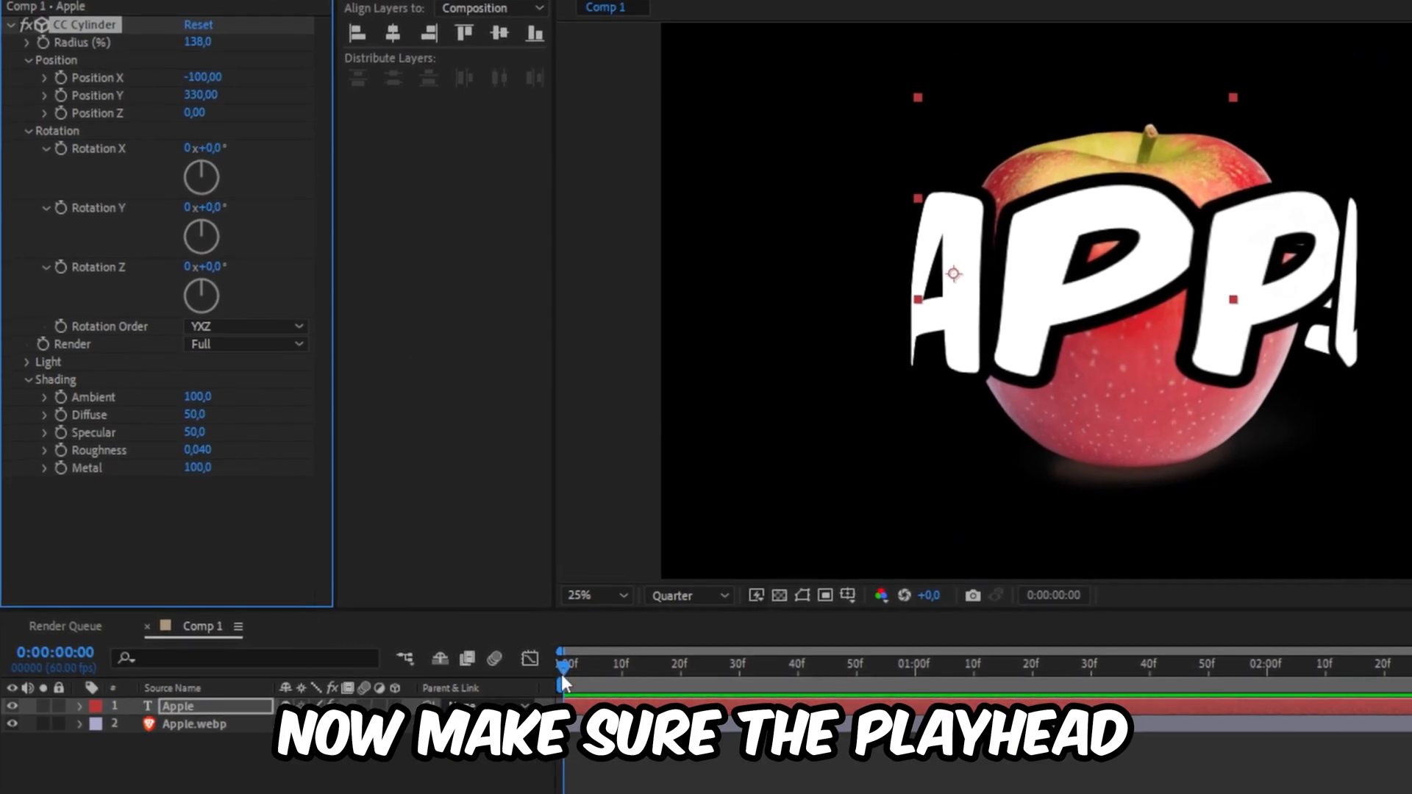
- Return the playhead to 0:00 and set a starting Rotation Y keyframe of 0°
click(625, 669)
drag(651, 663, 547, 667)
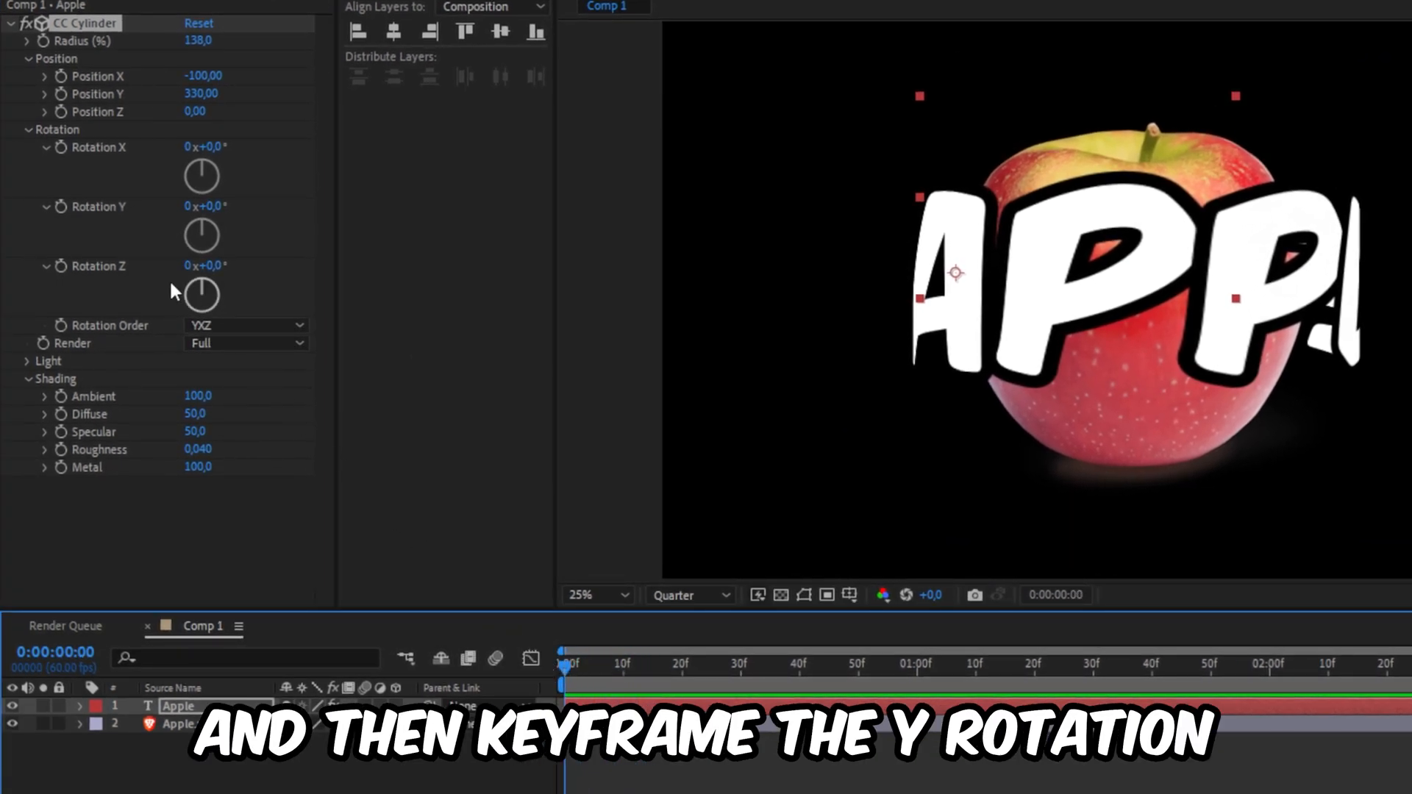
click(60, 207)
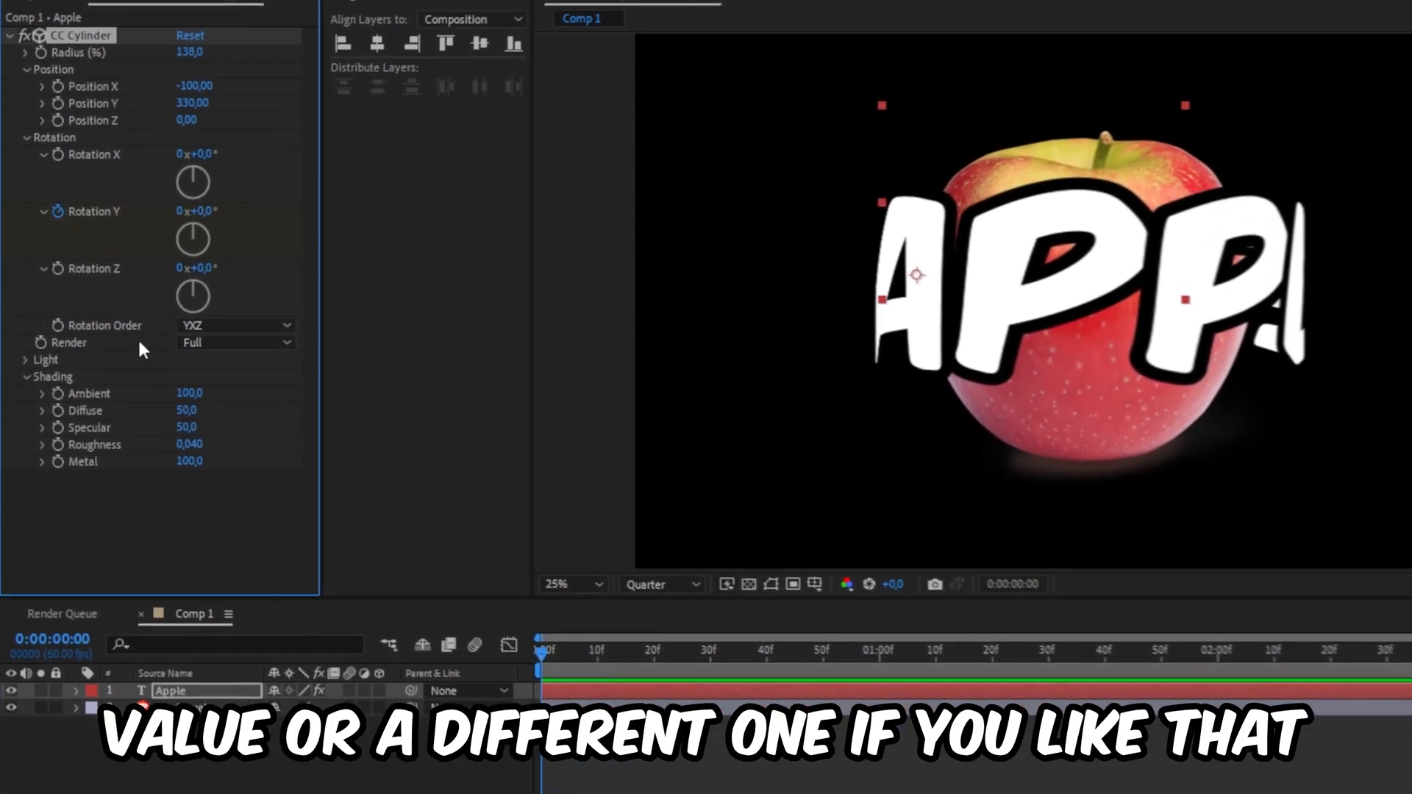
- At about 0:00:03:37, scrub Rotation Y to roughly 237° for the second keyframe
drag(831, 614, 1341, 574)
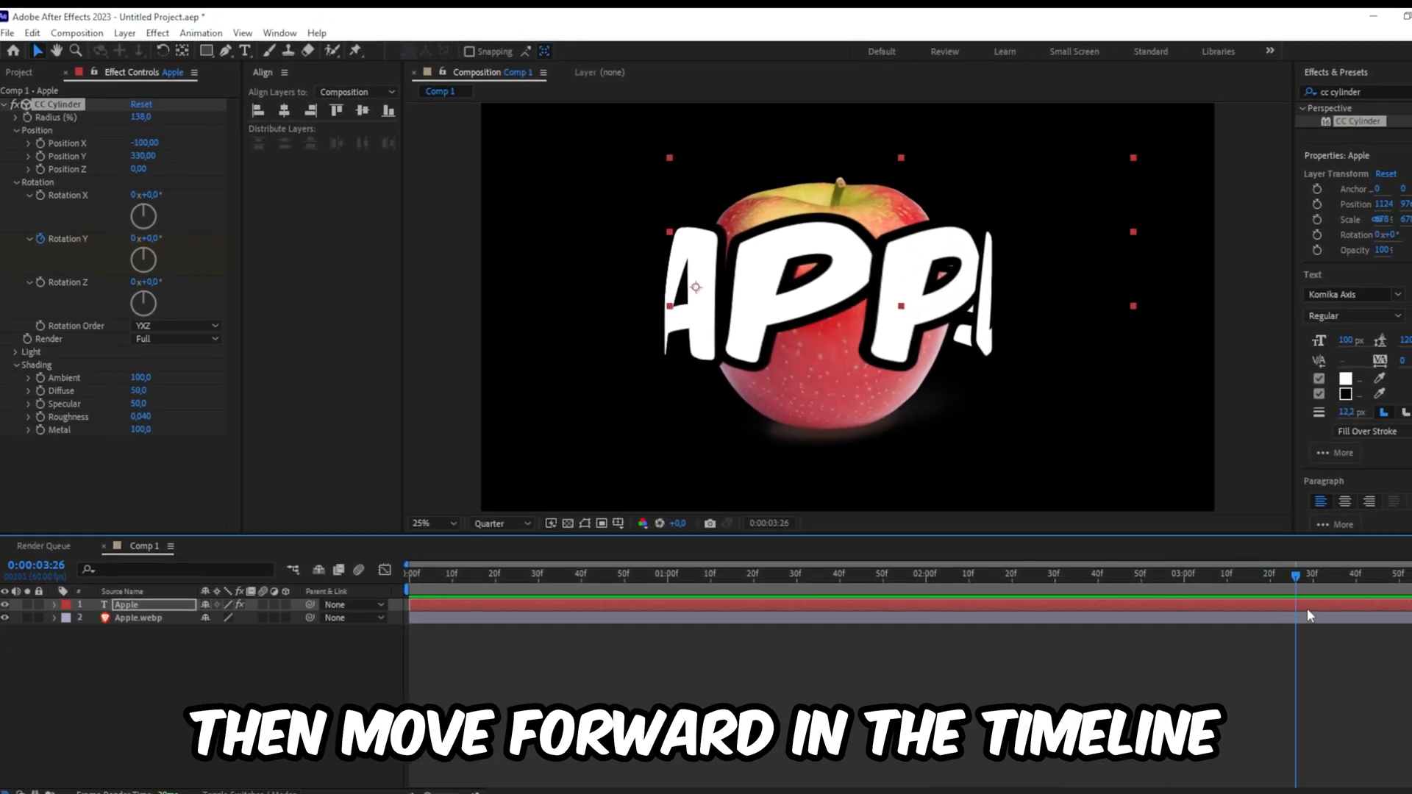
drag(150, 239, 776, 319)
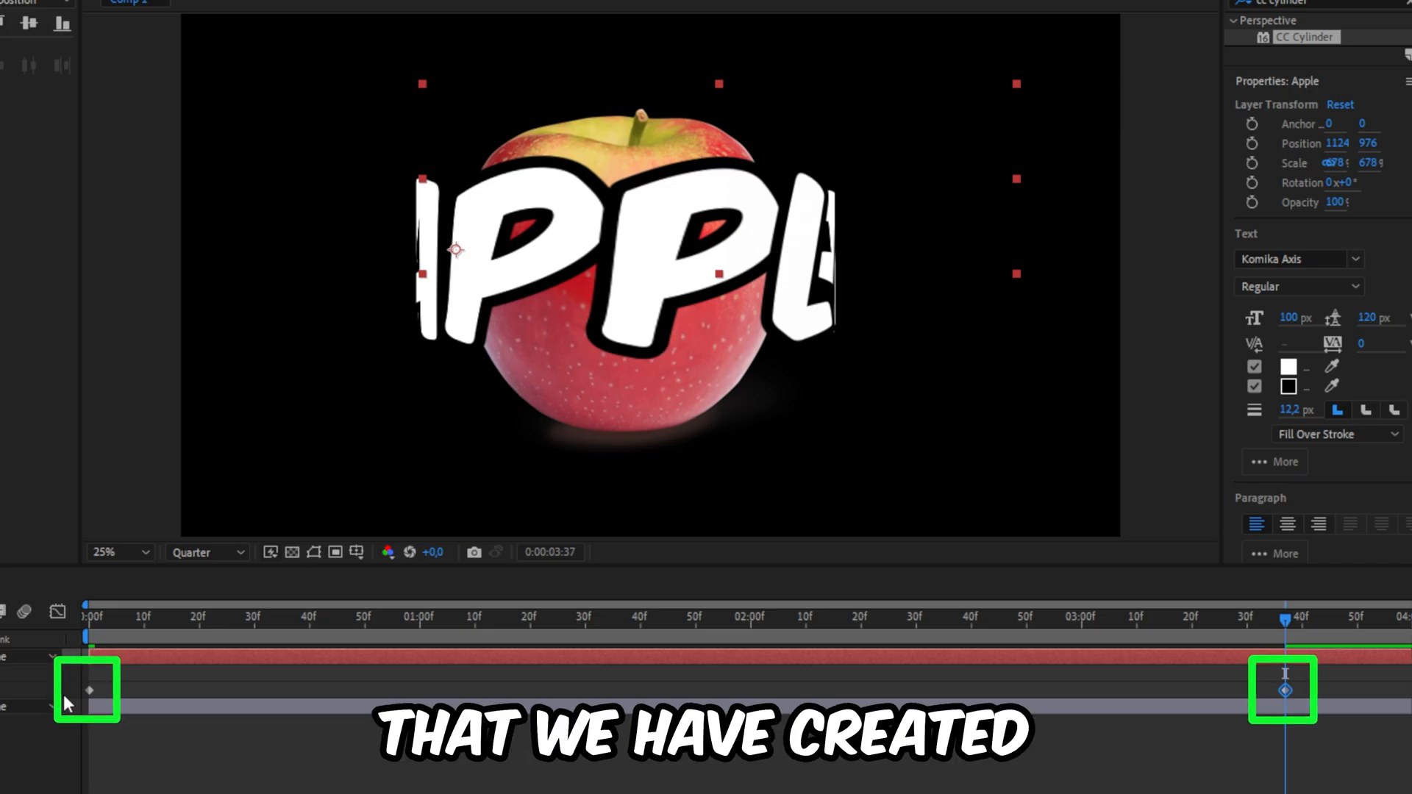
- Preview an earlier moment and duplicate the APPLE text layer (Ctrl+D)
drag(396, 618, 519, 659)
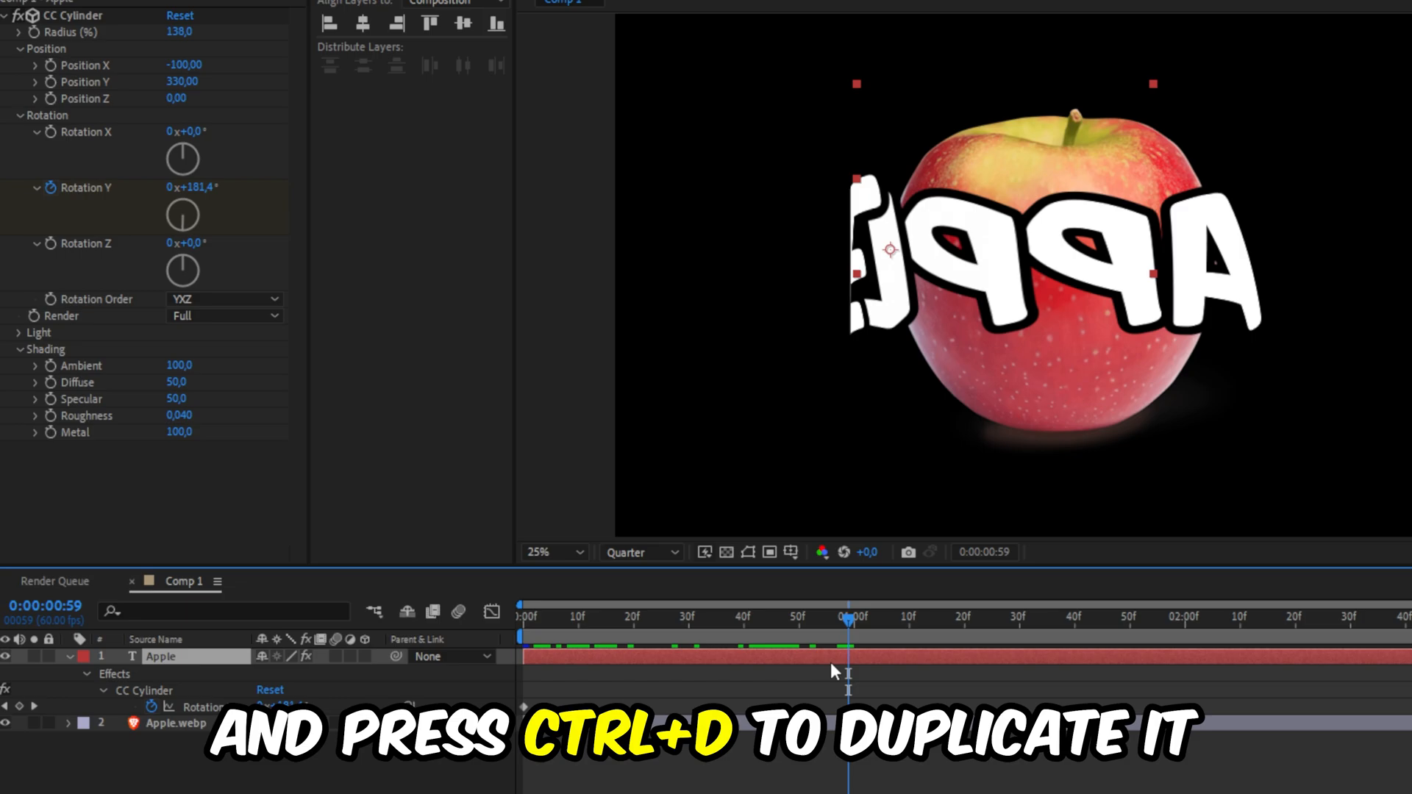
key(ctrl+d)
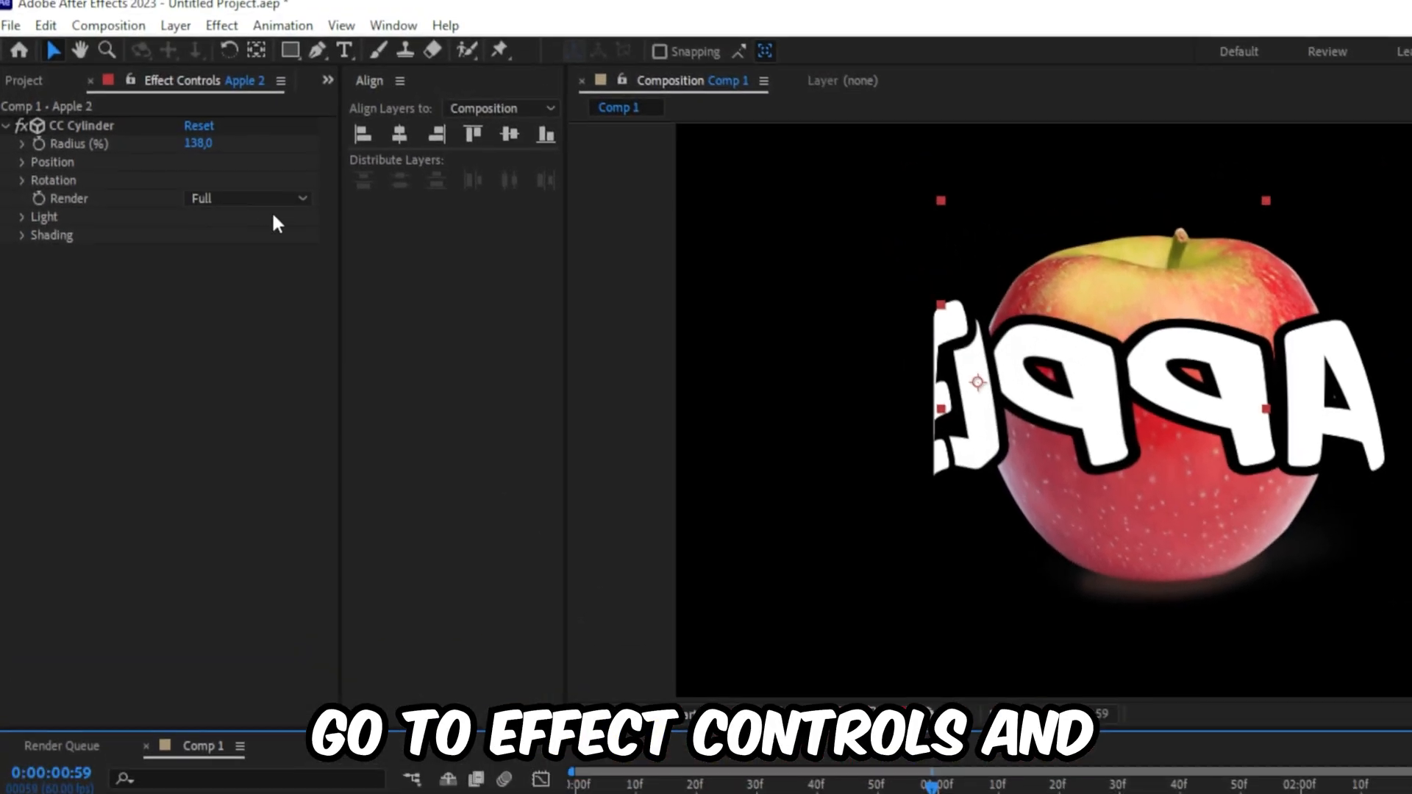
- Render Apple 2's cylinder Outside only and move the original APPLE layer below Apple.webp
click(248, 199)
click(243, 246)
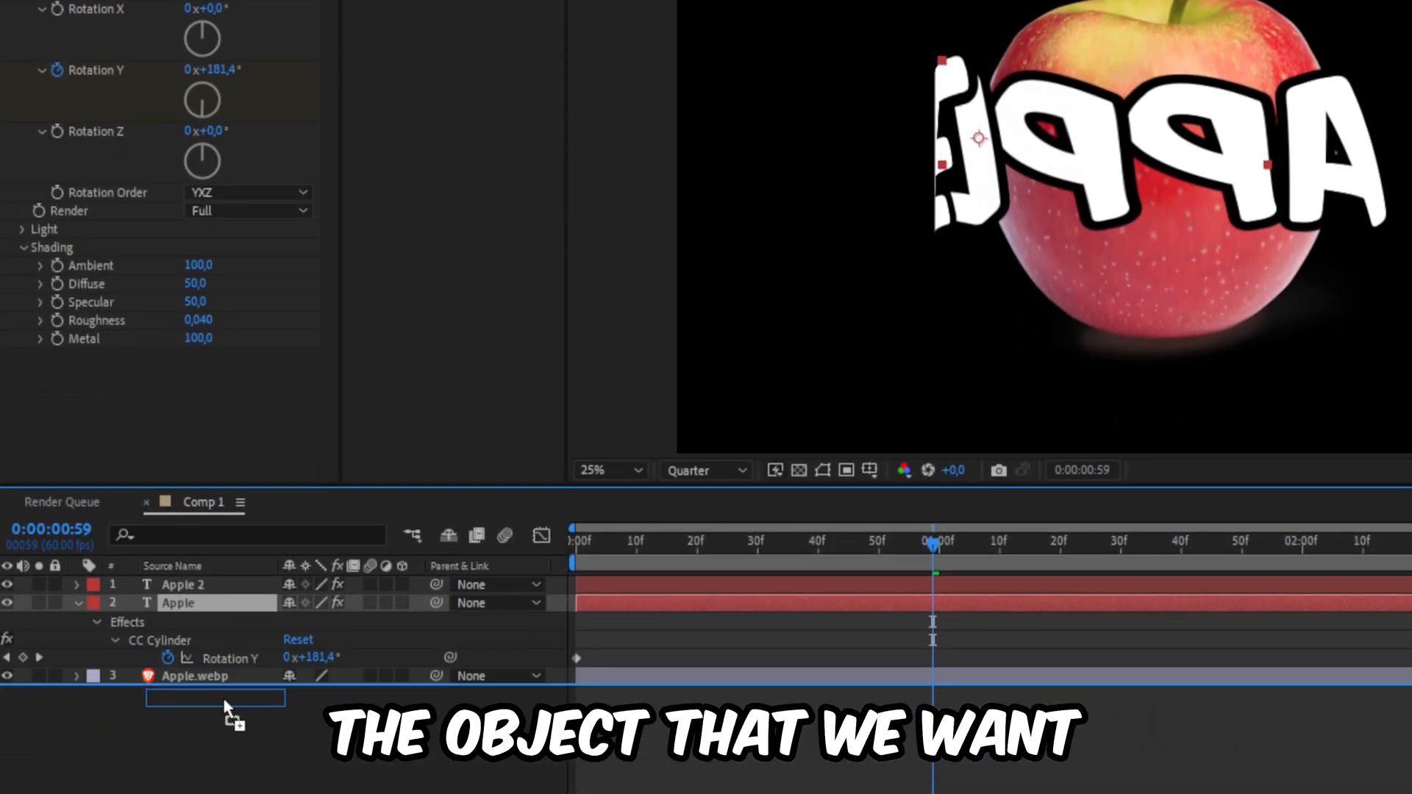
drag(217, 604, 228, 696)
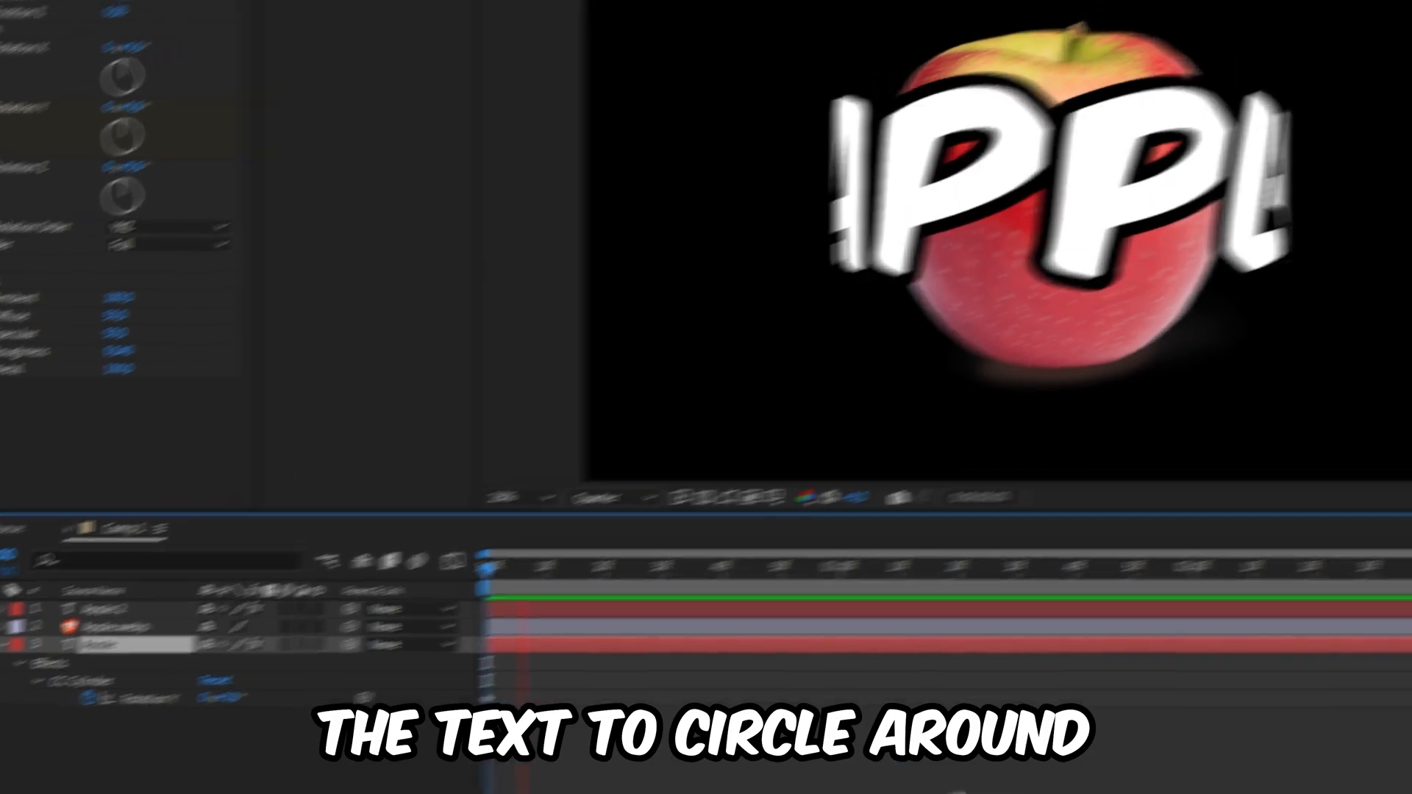